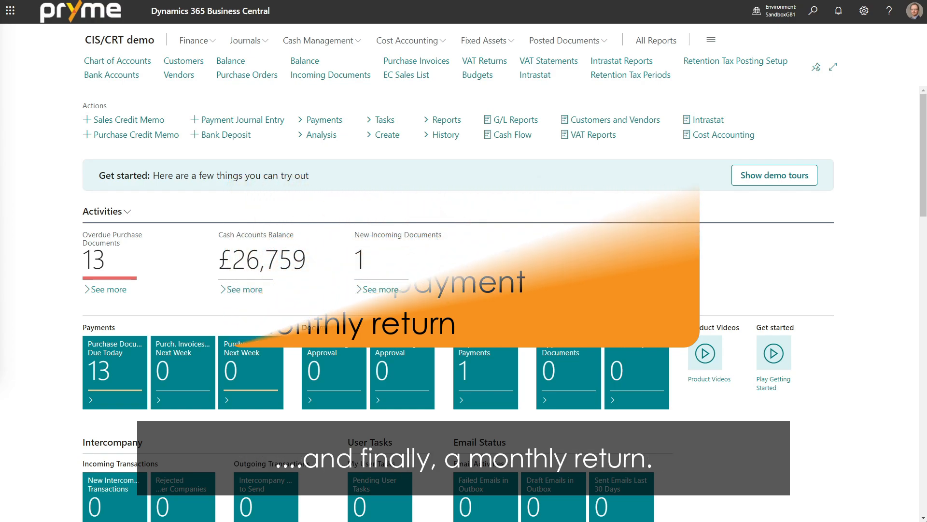
Step: Open the vendor card of the individual subcontractor, the last vendor in the list, and go to its Retention Tax details
left_click(179, 75)
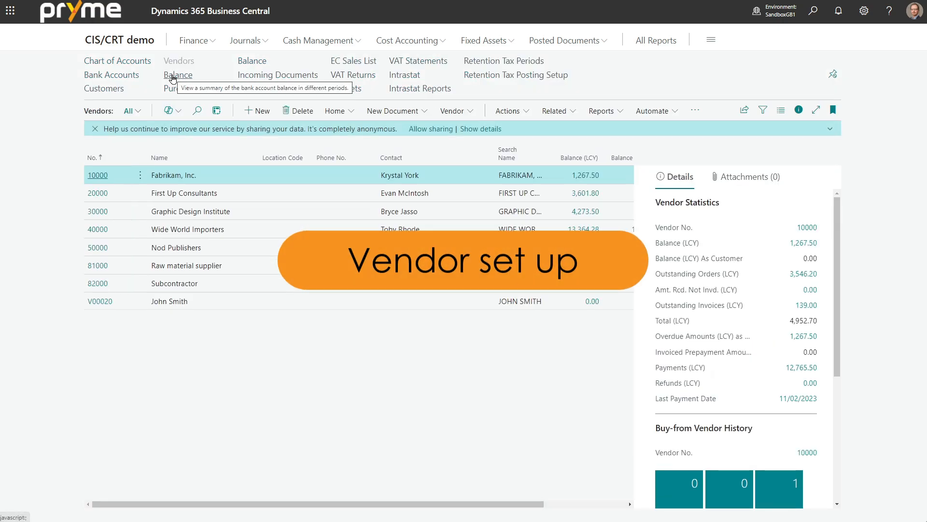
left_click(100, 301)
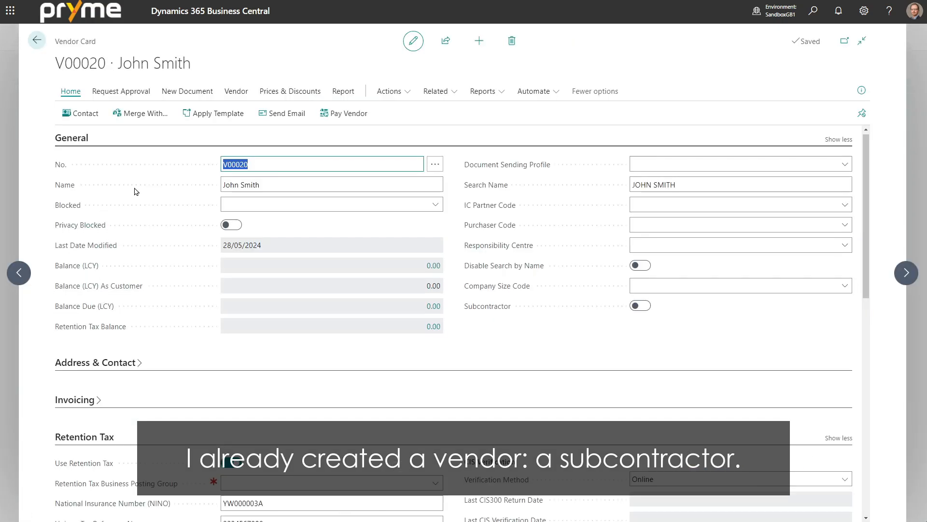
scroll(145, 209, "down", 7)
scroll(146, 208, "up", 1)
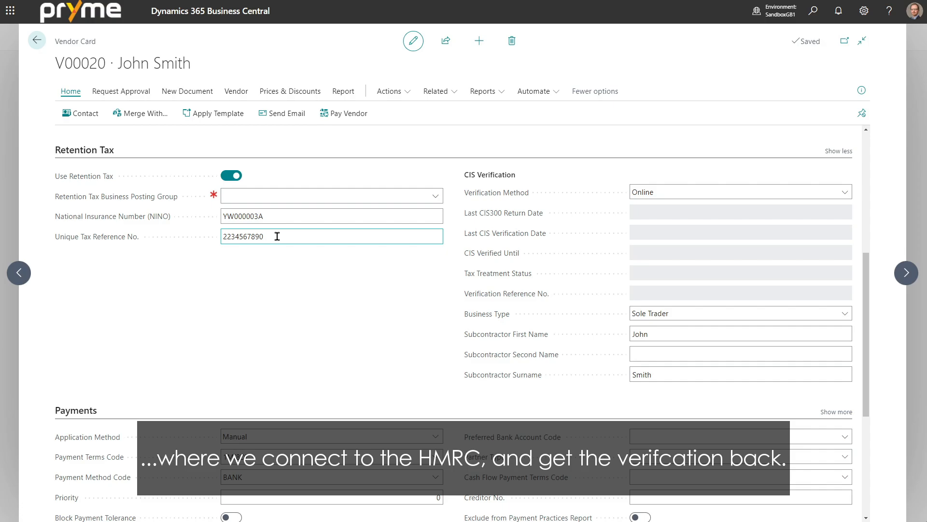
Step: Verify the subcontractor online through CIS, confirming the agreed contract and leaving all XML upload and download test options off
left_click(391, 91)
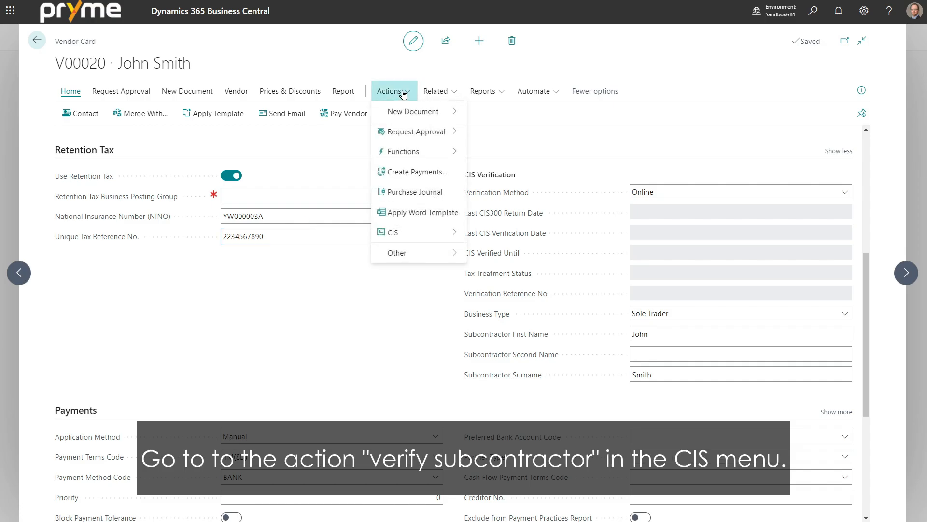
mouse_move(425, 234)
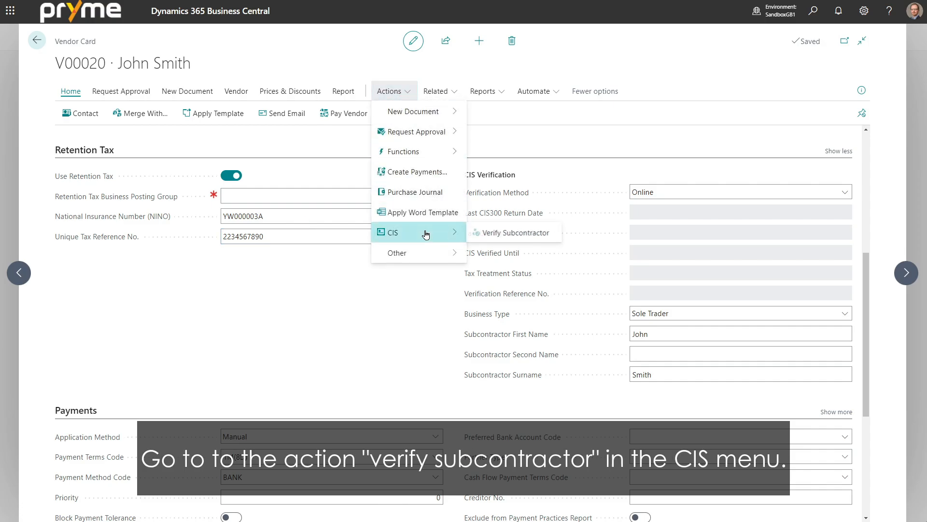
left_click(493, 234)
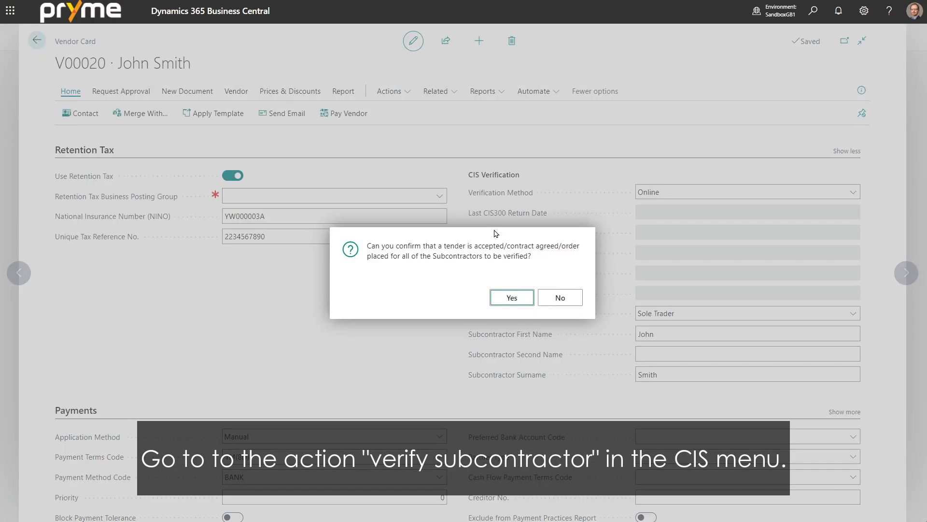
left_click(507, 298)
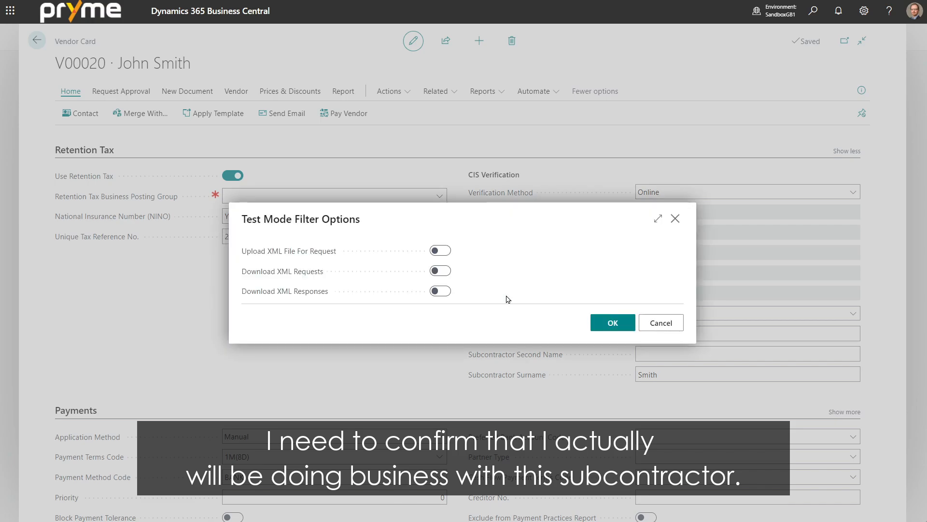
left_click(607, 323)
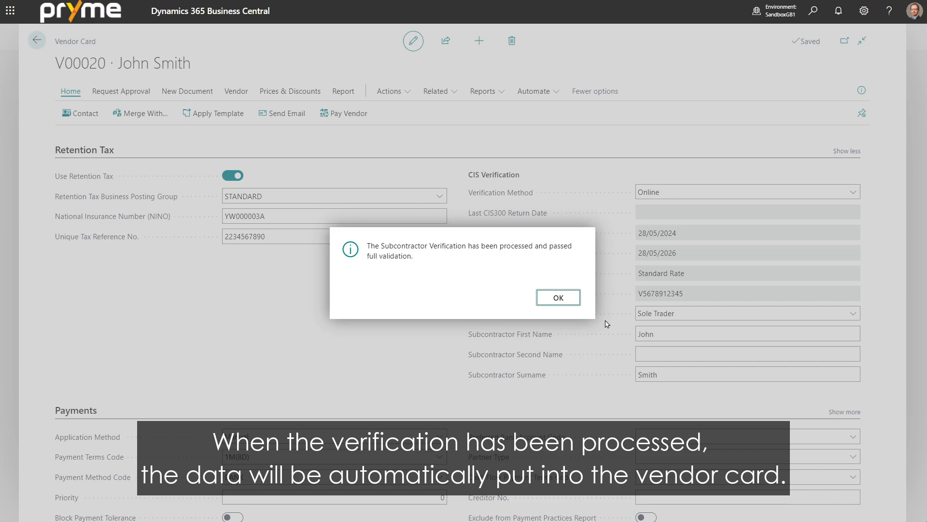
left_click(568, 298)
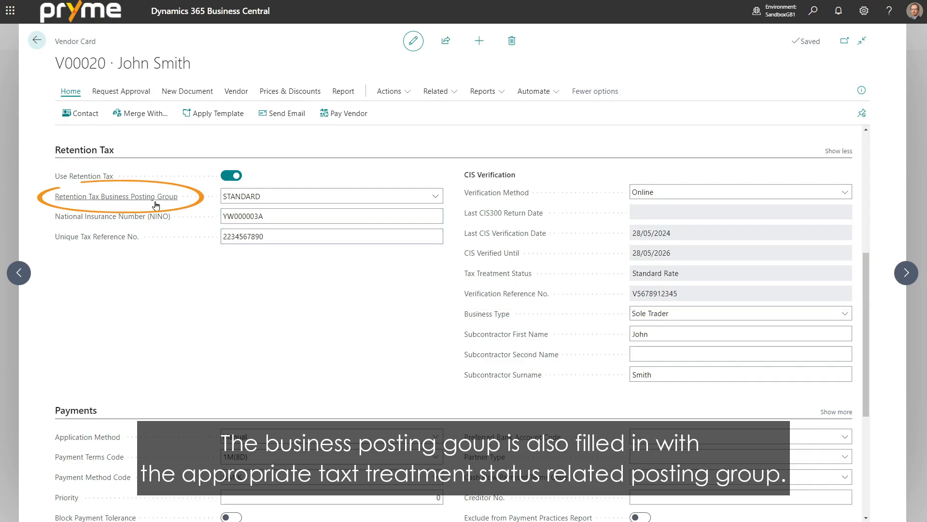
mouse_move(156, 205)
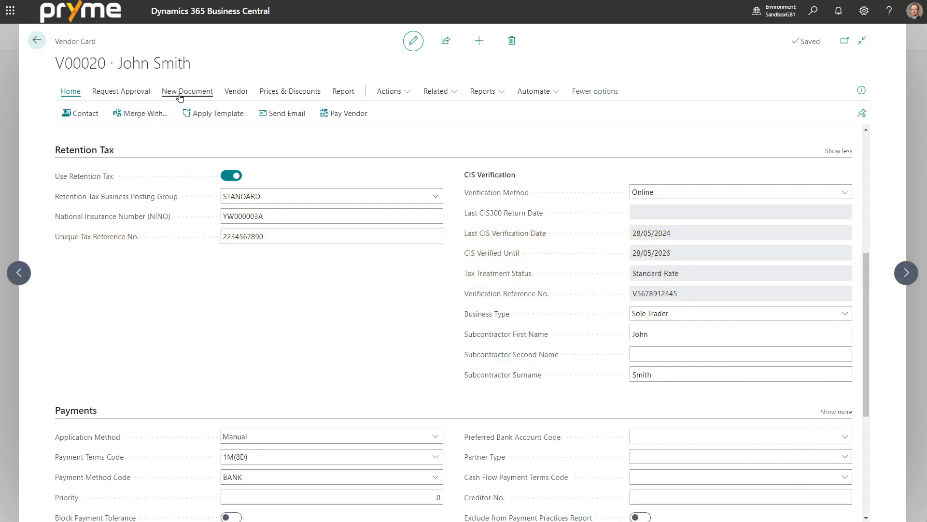
Step: Create a new purchase invoice for this subcontractor and enter the vendor's invoice number
left_click(180, 97)
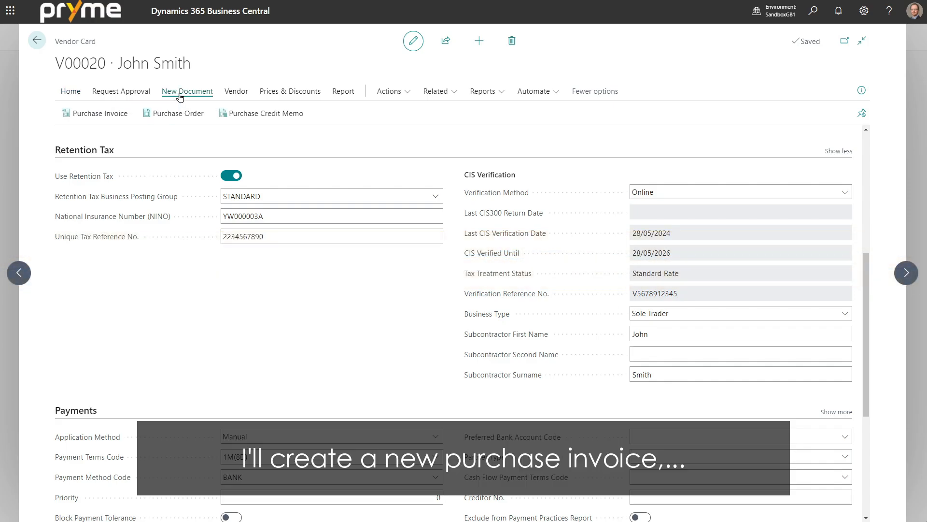
left_click(105, 114)
left_click(536, 207)
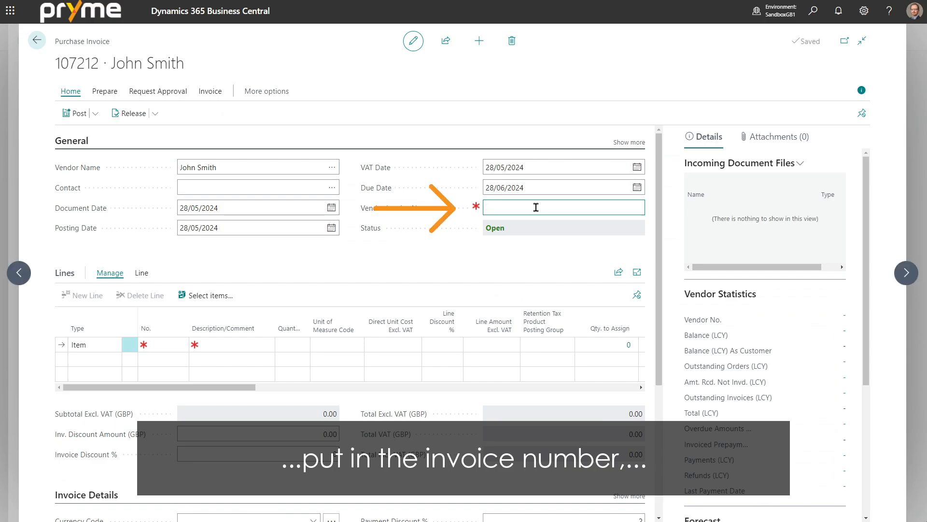
type("1231564")
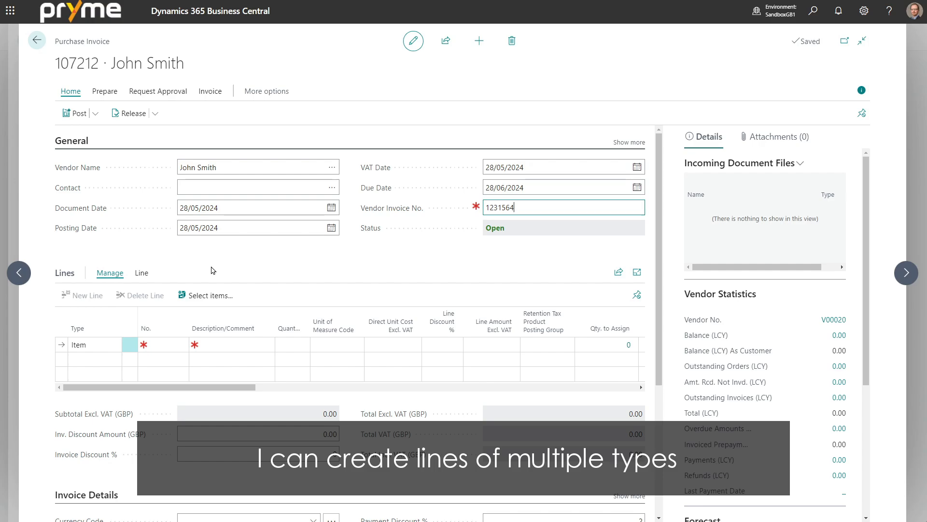
Step: Fill the first invoice line with item 1896-S, ATHENS Desk, at quantity 1
left_click(170, 342)
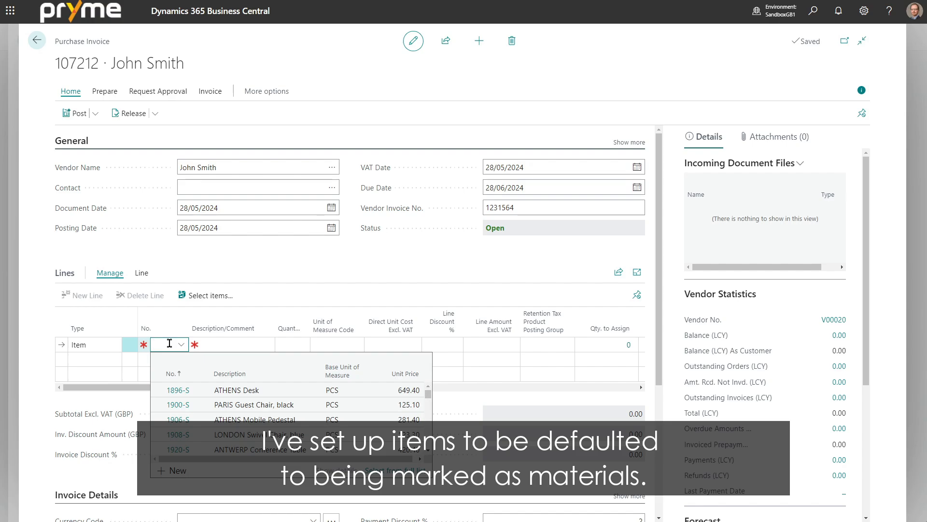
left_click(178, 394)
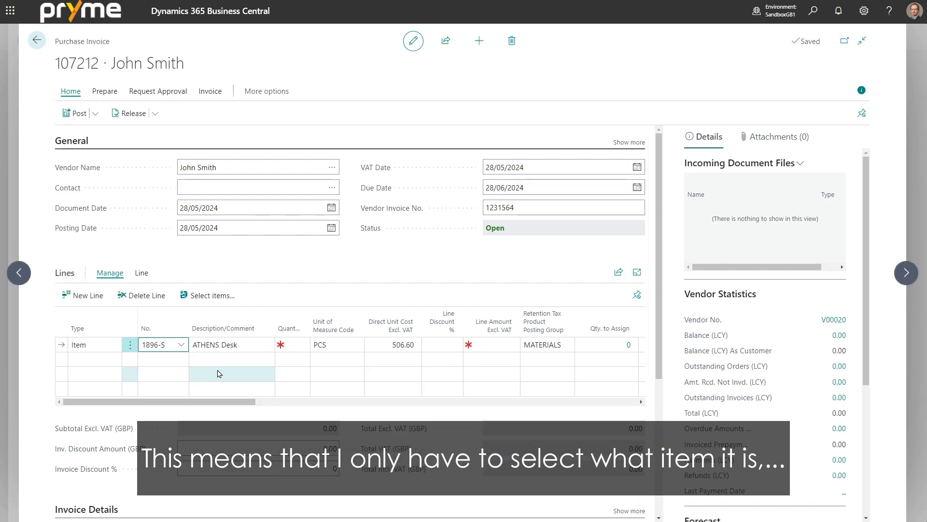
left_click(285, 345)
type("1")
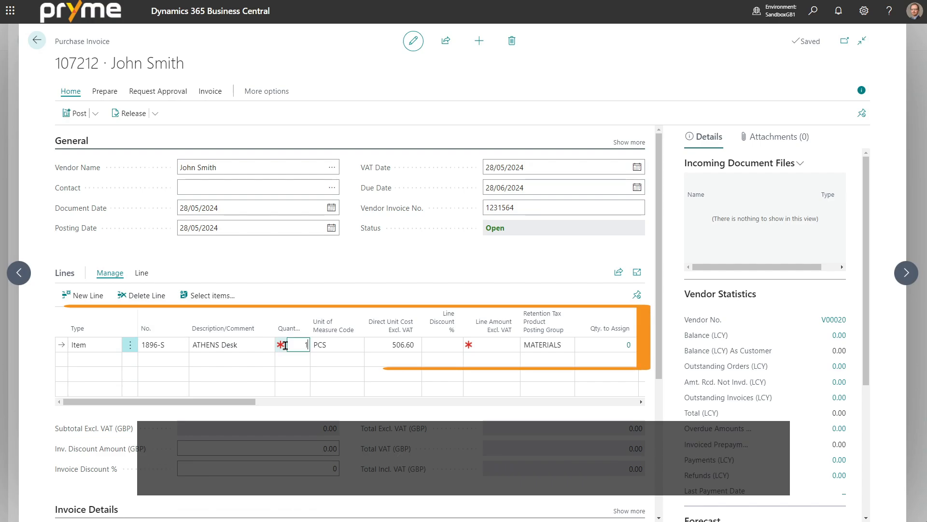
key("Tab")
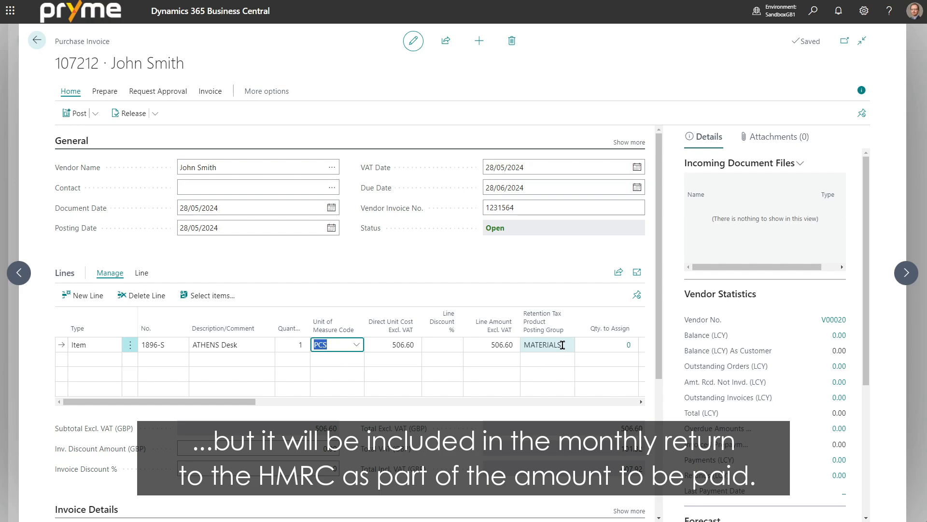
Step: Add a G/L Account line for 20100 Cost of Materials with quantity 1 and a direct unit cost of 2,000
left_click(87, 360)
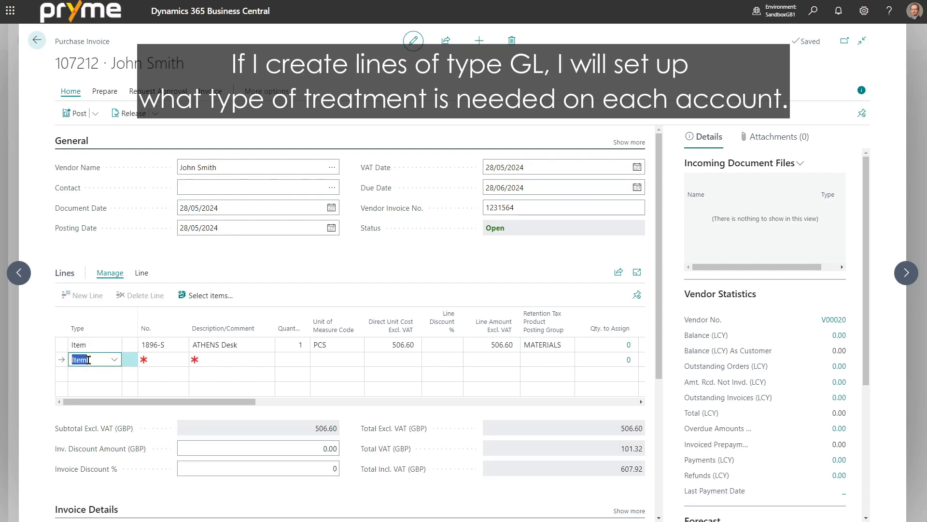
left_click(114, 359)
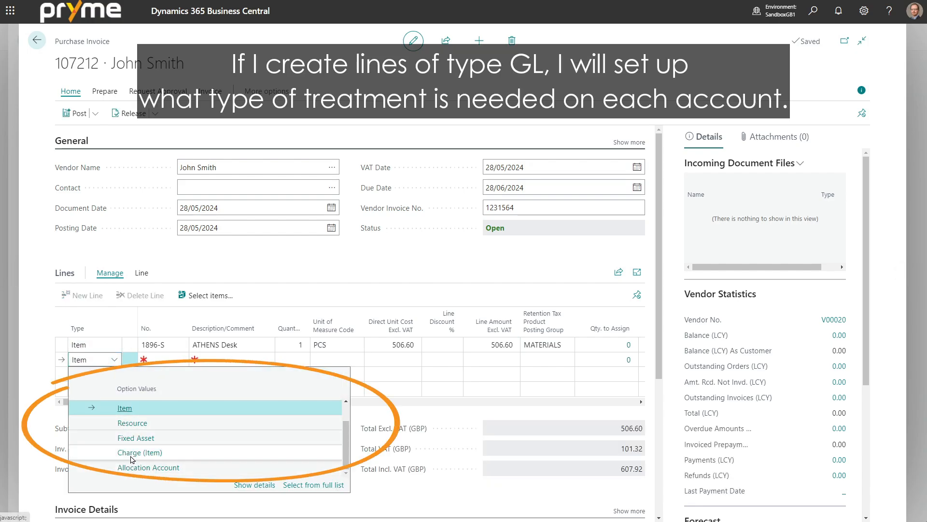
scroll(132, 459, "up", 2)
left_click(130, 417)
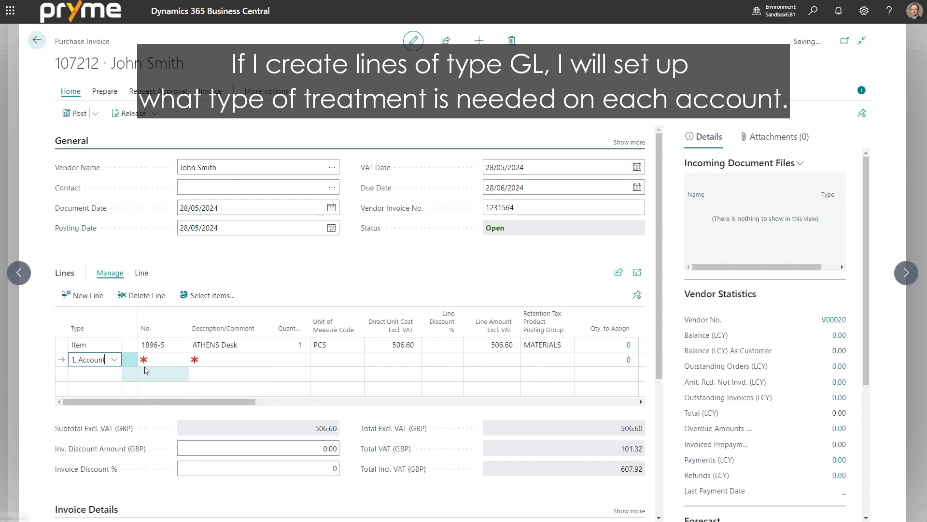
left_click(154, 359)
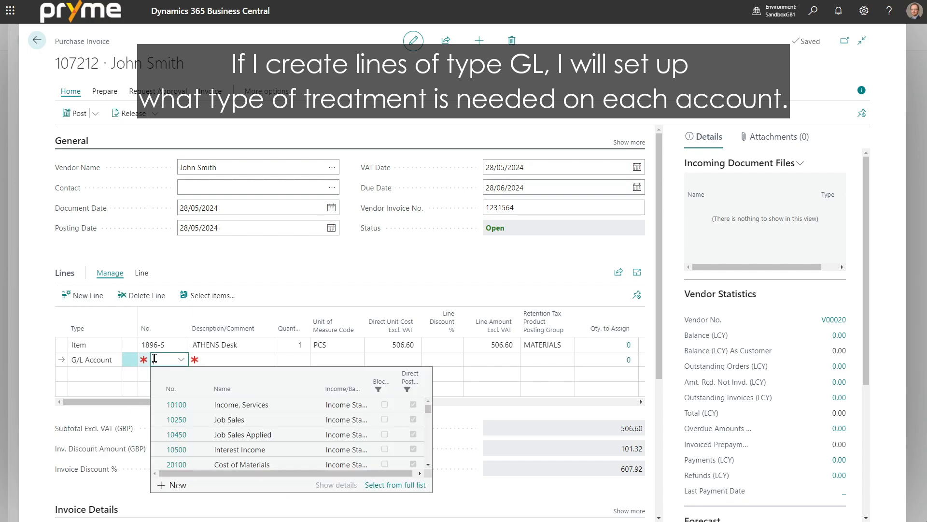
type("20100")
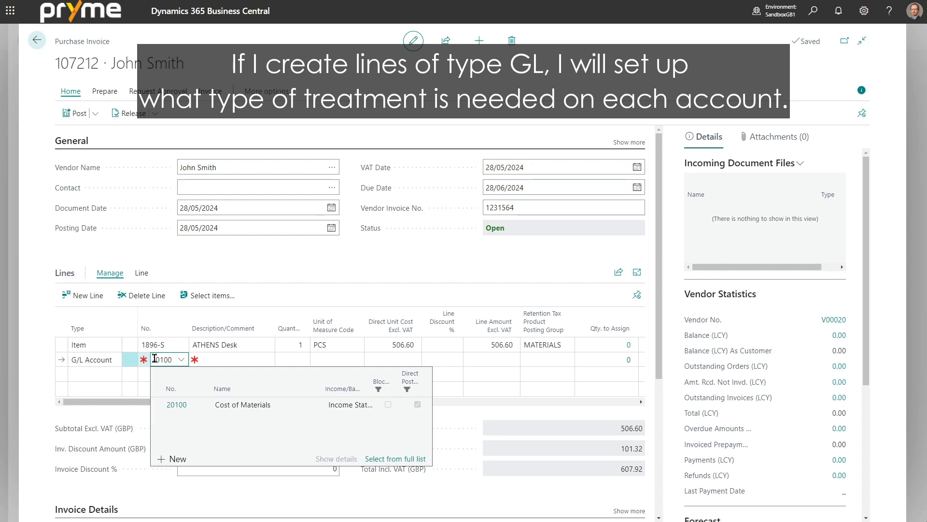
key("Tab")
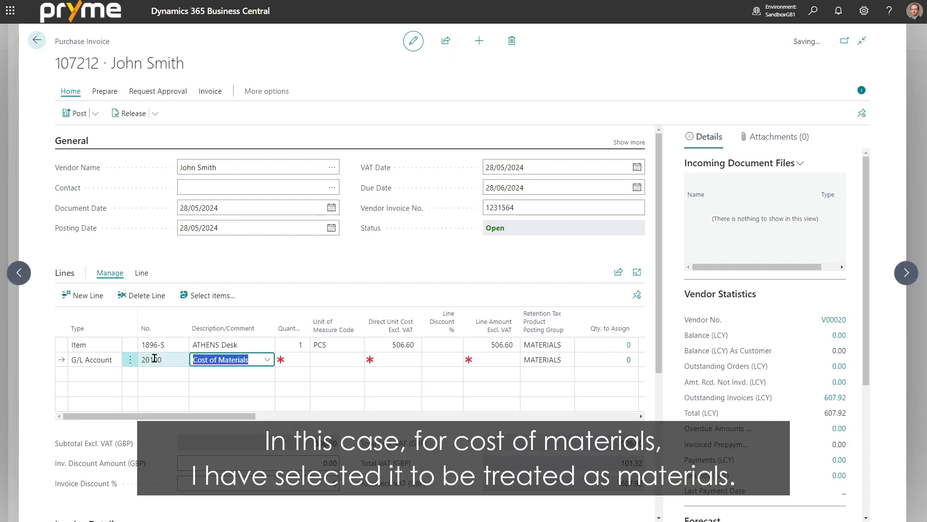
key("Tab")
type("1")
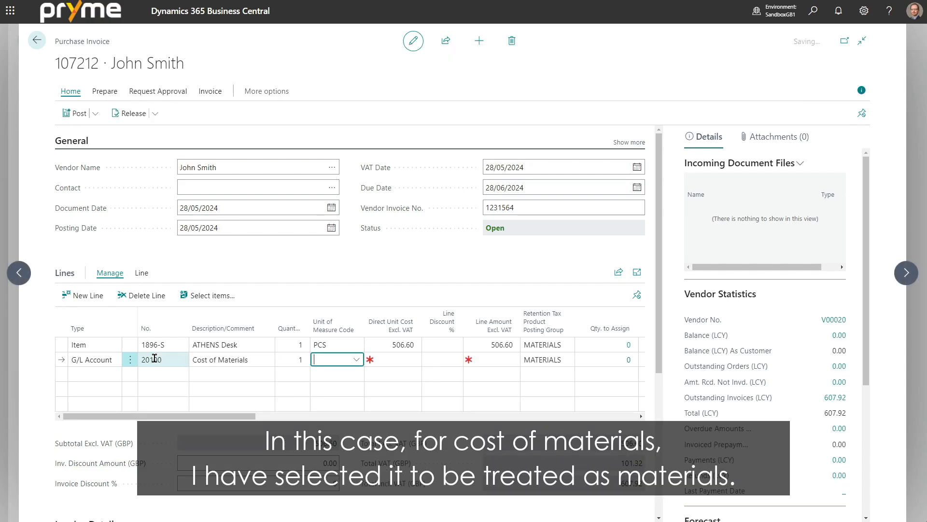
key("Tab")
type("2,000")
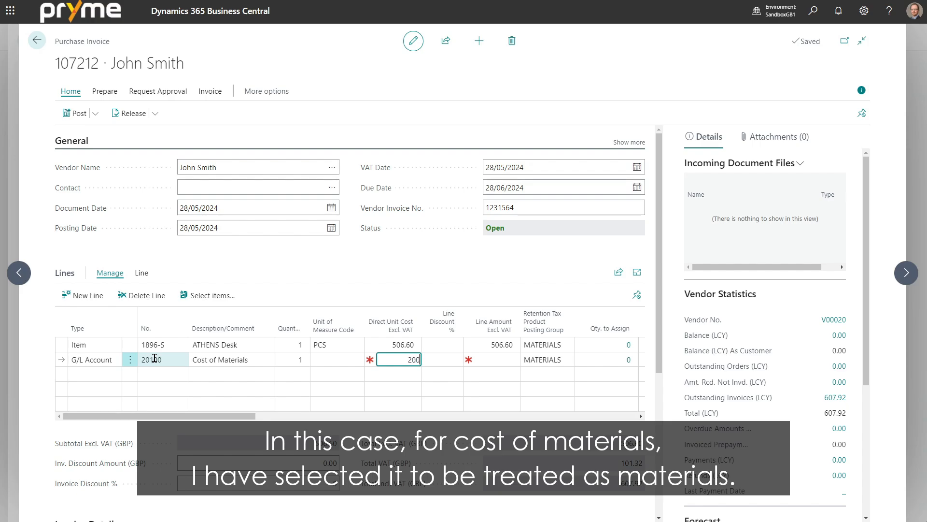
key("Tab")
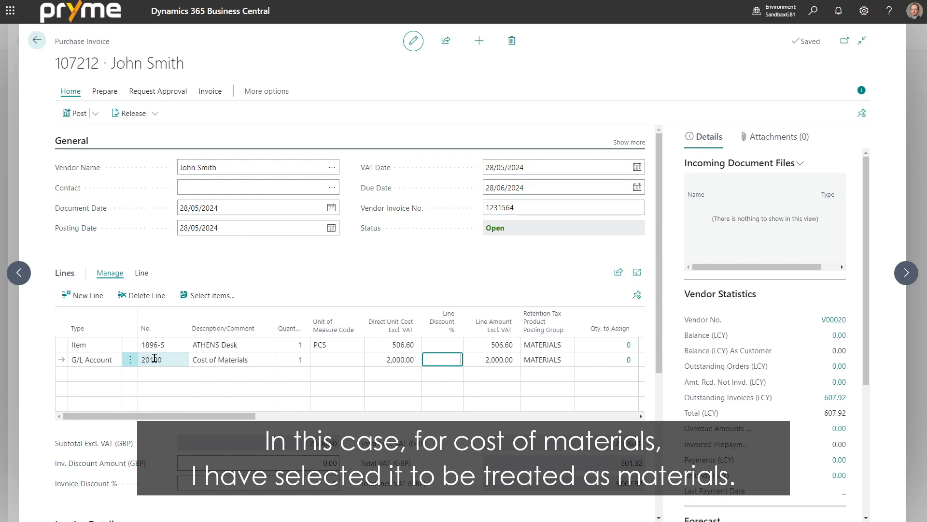
Step: Add a third invoice line for G/L account 20200 Cost of Labour with quantity 1 and a direct unit cost of 1,000
left_click(160, 374)
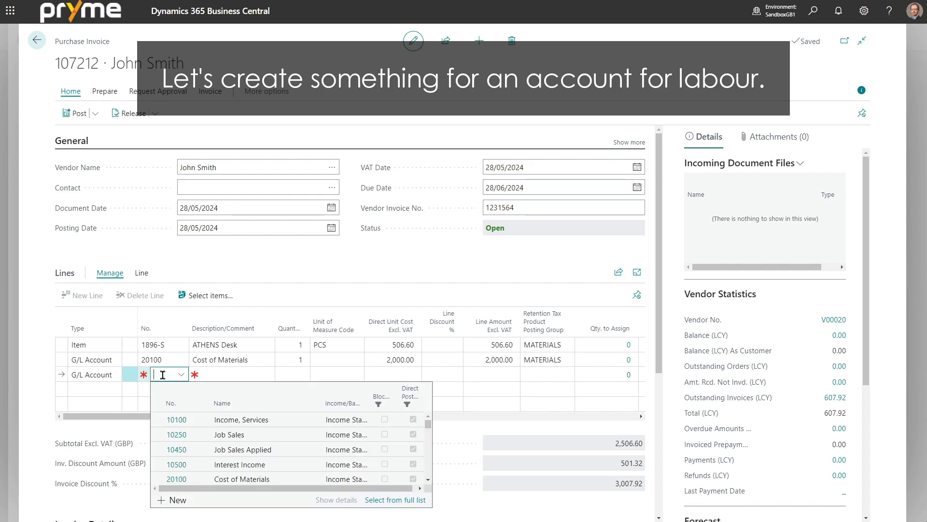
type("20200")
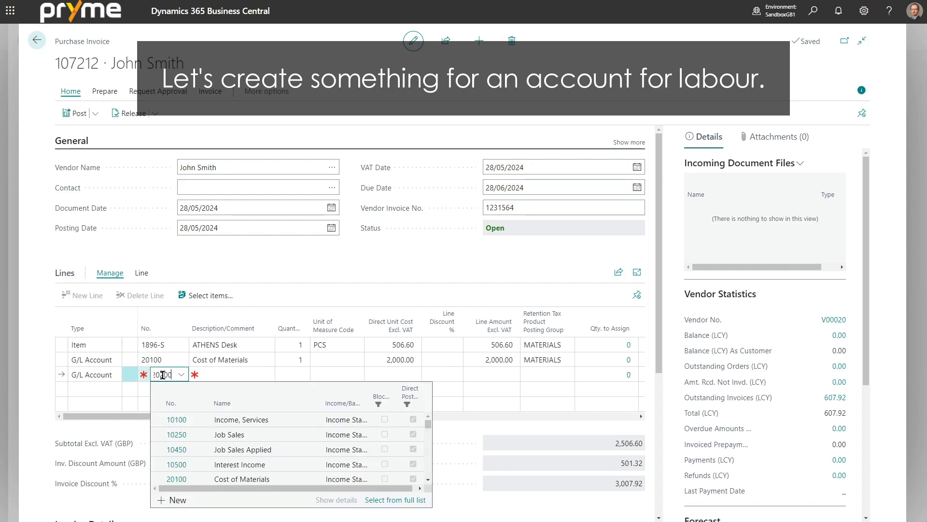
key("Tab")
key("Tab")
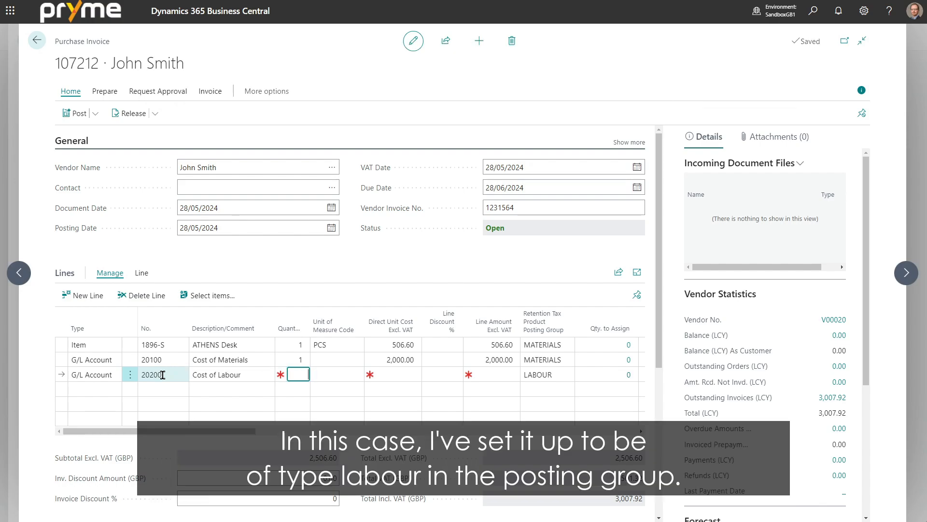
type("1")
key("Tab")
type("1,000")
key("Tab")
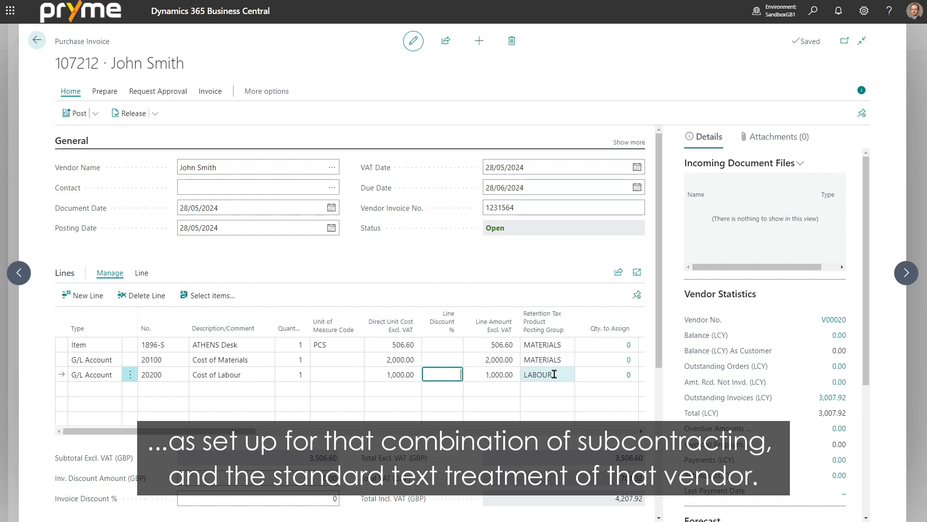
left_click(422, 263)
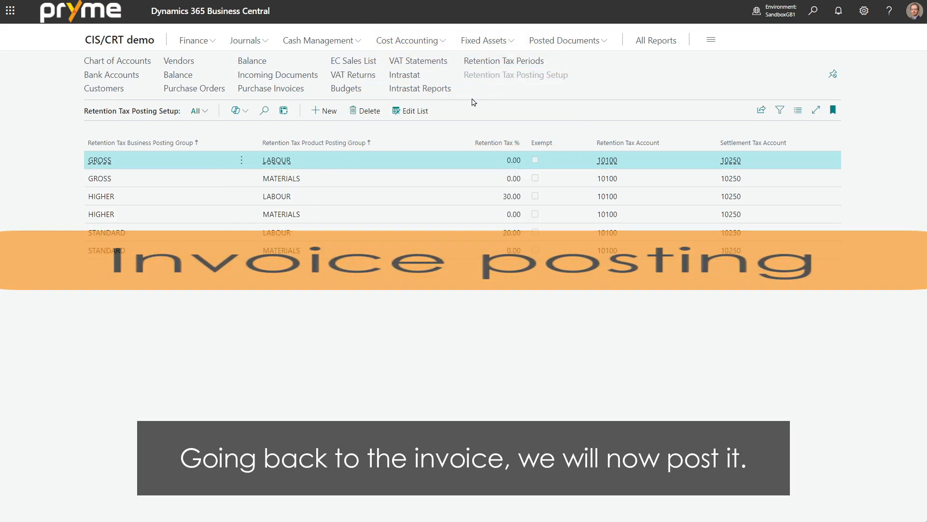
Step: Reopen the subcontractor's invoice from the purchase invoices, post it, and open the posted invoice
left_click(287, 88)
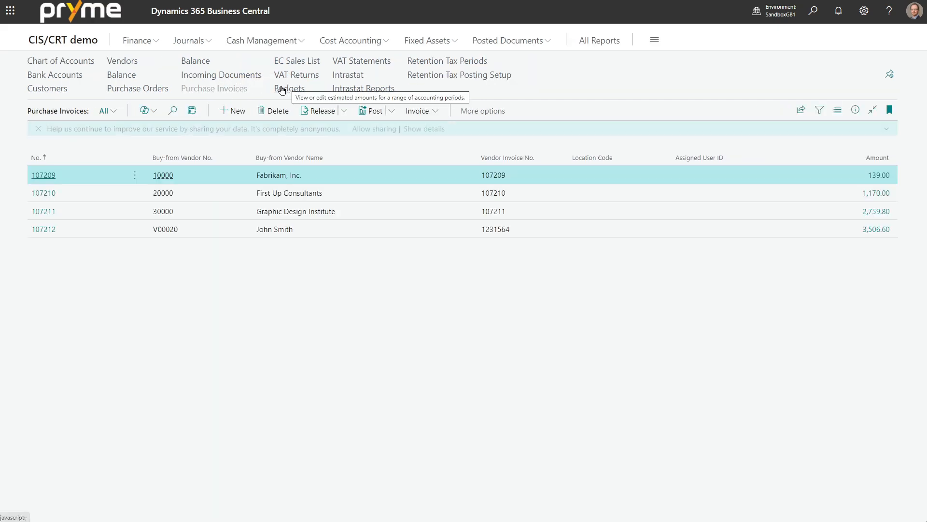
left_click(43, 231)
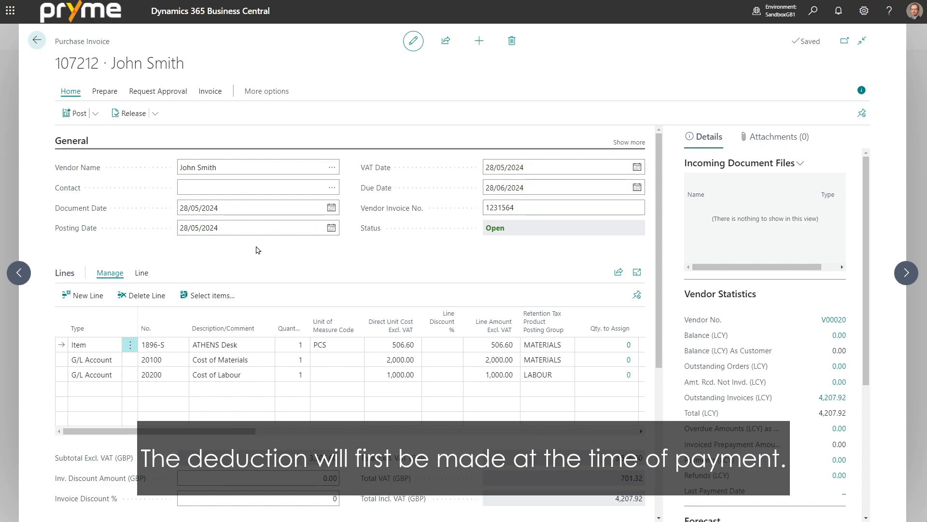
left_click(75, 114)
left_click(508, 298)
left_click(511, 300)
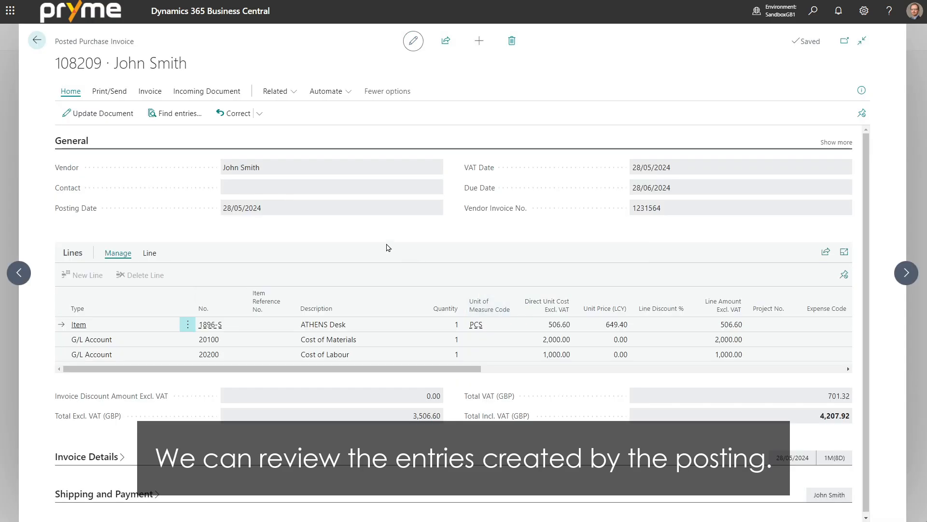
Step: Find the entries related to the posted purchase invoice and open its retention tax entries for review
left_click(182, 114)
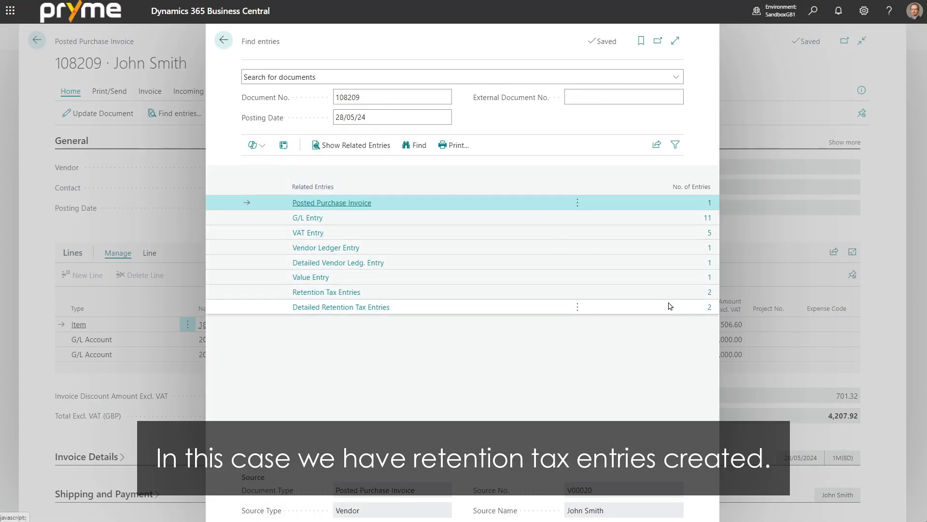
left_click(708, 293)
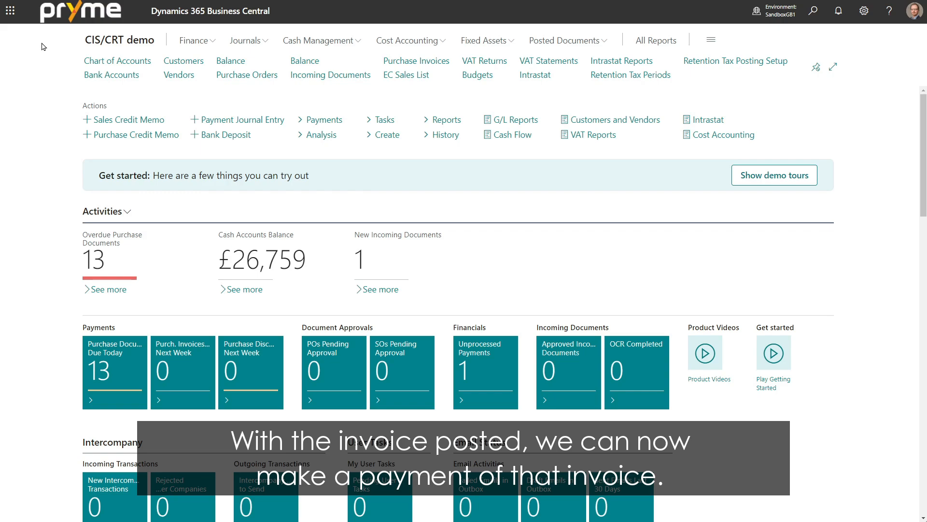
Step: From the subcontractor's vendor card, create a payment for the open invoice using the PAYMENT template, CASH batch and CHECKING bank account
left_click(178, 77)
left_click(93, 303)
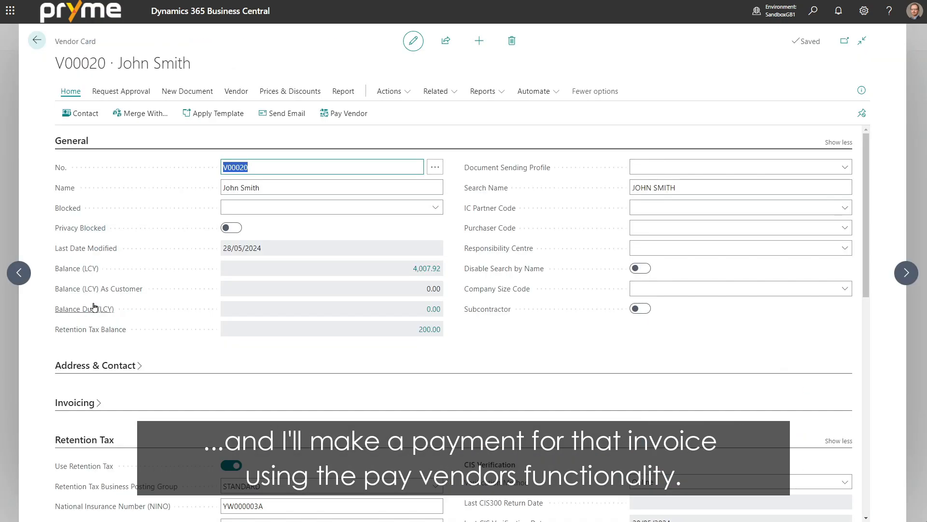
left_click(340, 116)
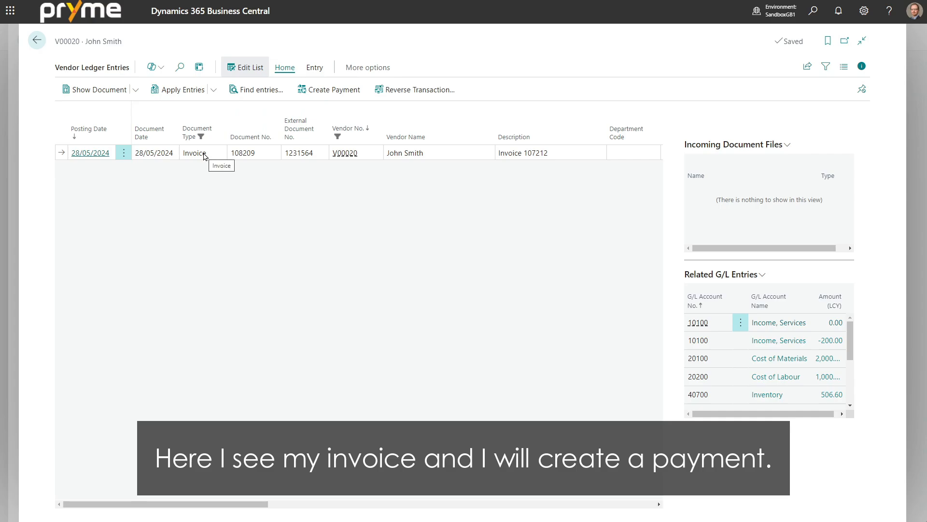
left_click(332, 90)
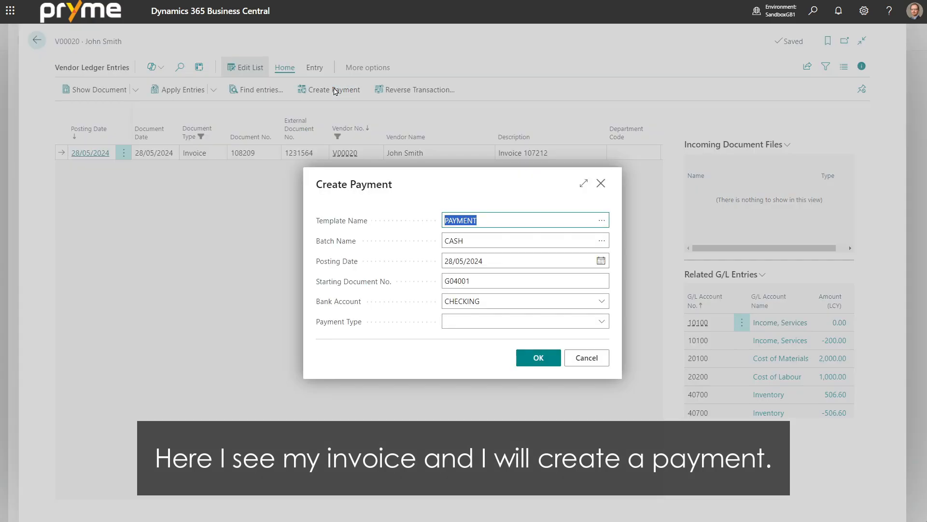
left_click(538, 358)
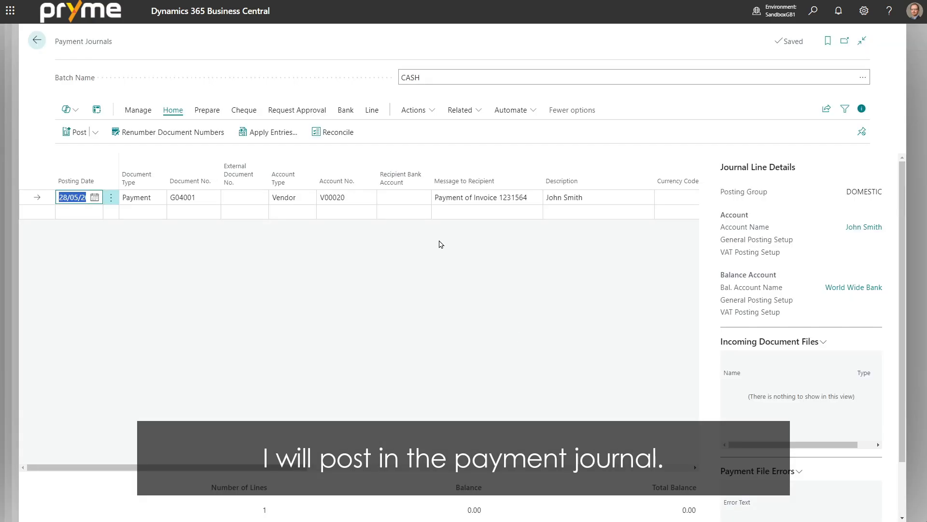
Step: Post the subcontractor's payment line in the CASH payment journal and acknowledge the posting
left_click(78, 137)
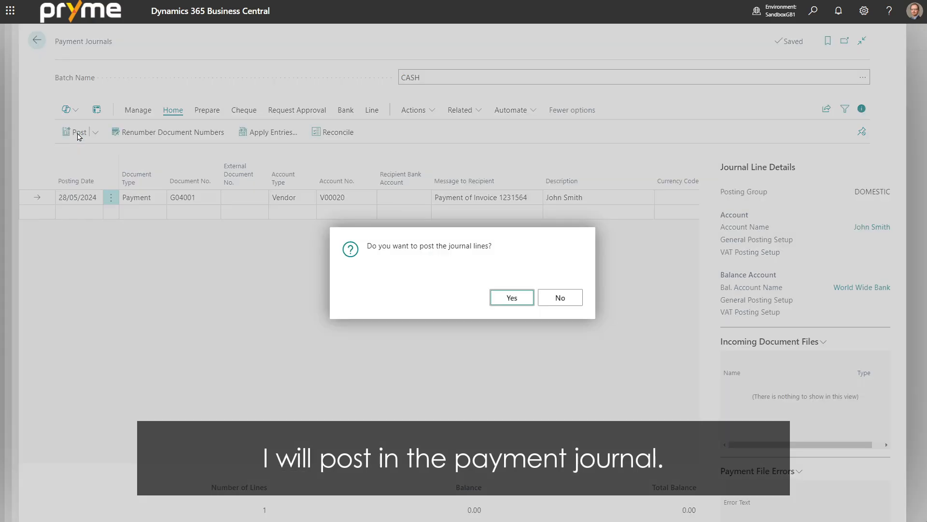
left_click(512, 298)
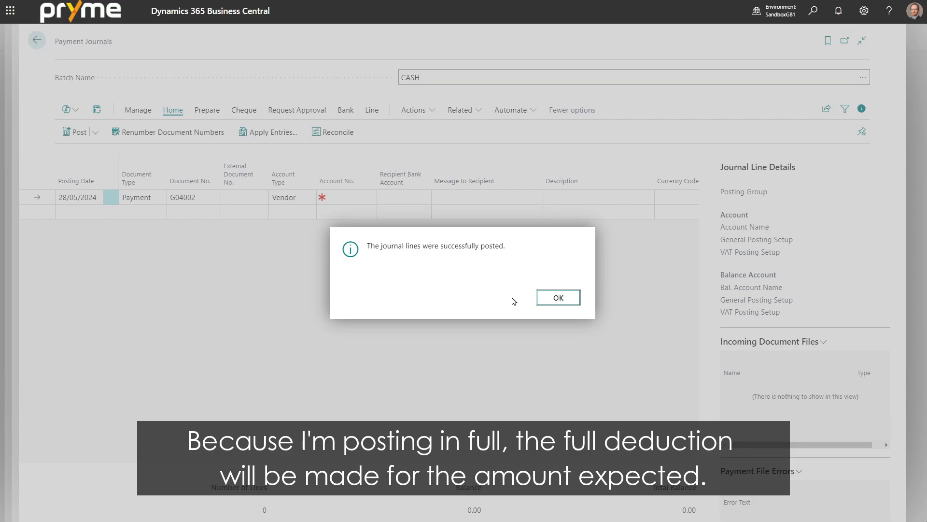
left_click(555, 298)
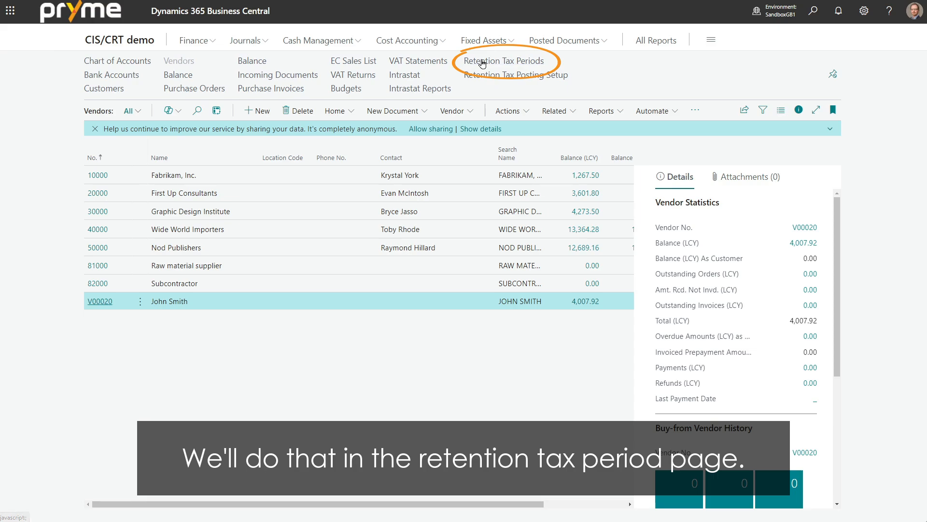
Step: In the retention tax periods, examine the detailed entries behind the base amount of period CIS300-0001
left_click(482, 62)
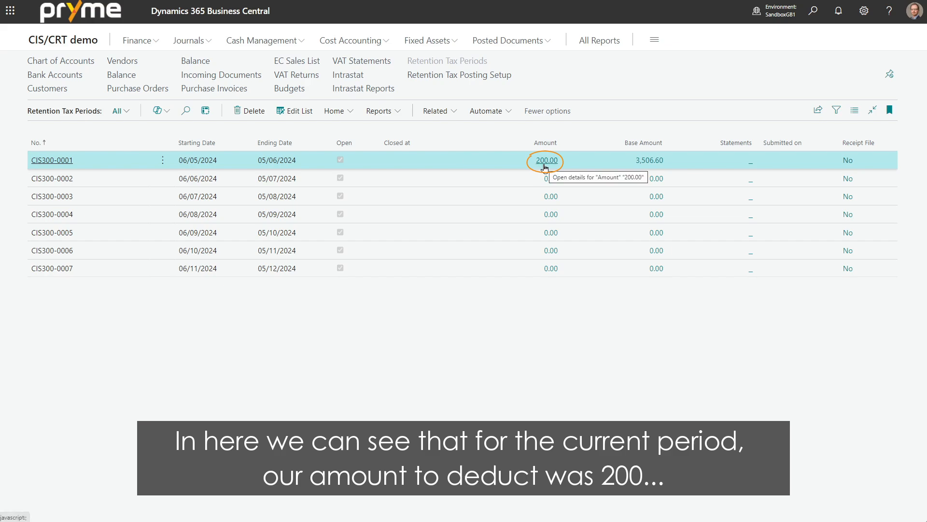
left_click(650, 161)
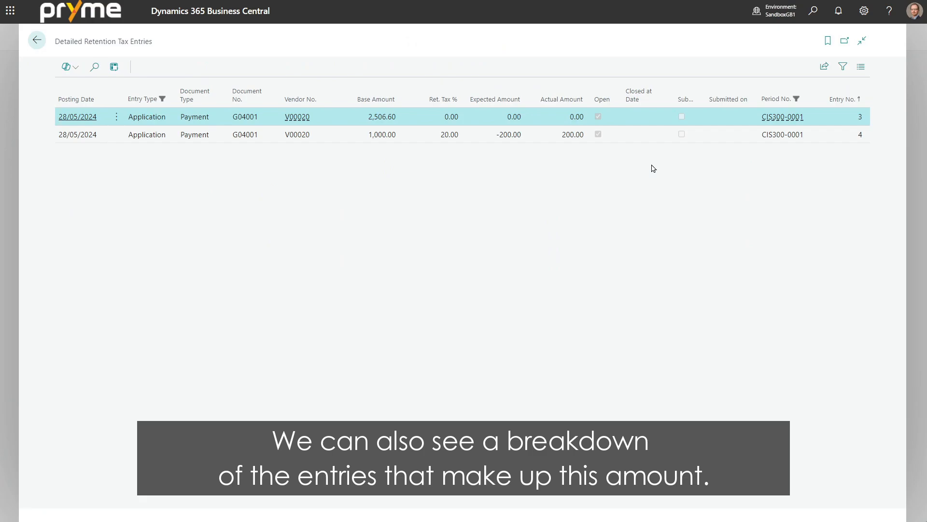
key("Escape")
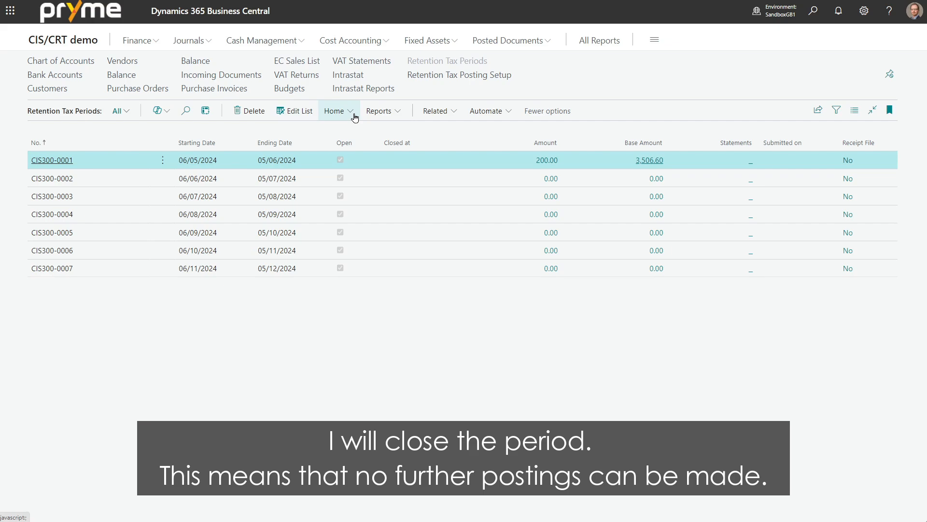
Step: Close retention tax period CIS300-0001 with posting description CIS, posting date 28/05/2024 and document number CIS001
left_click(355, 118)
left_click(357, 147)
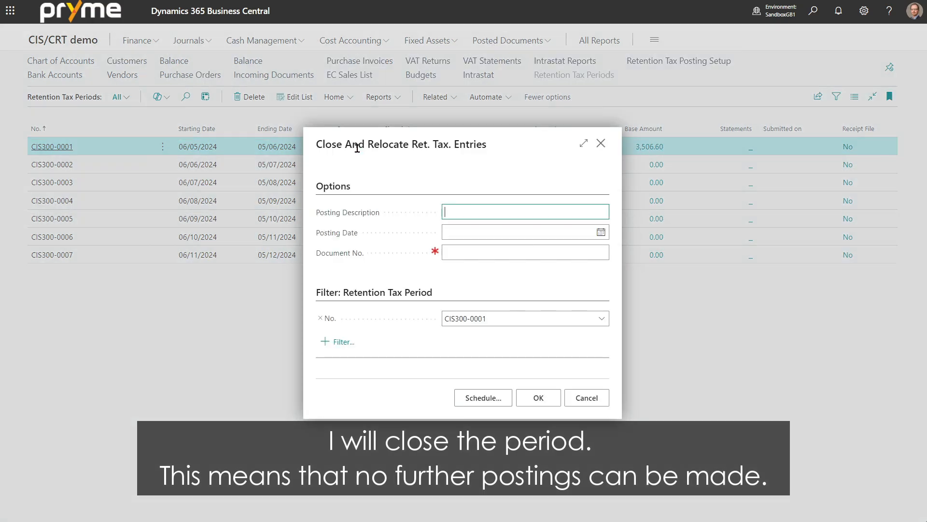
type("CIS")
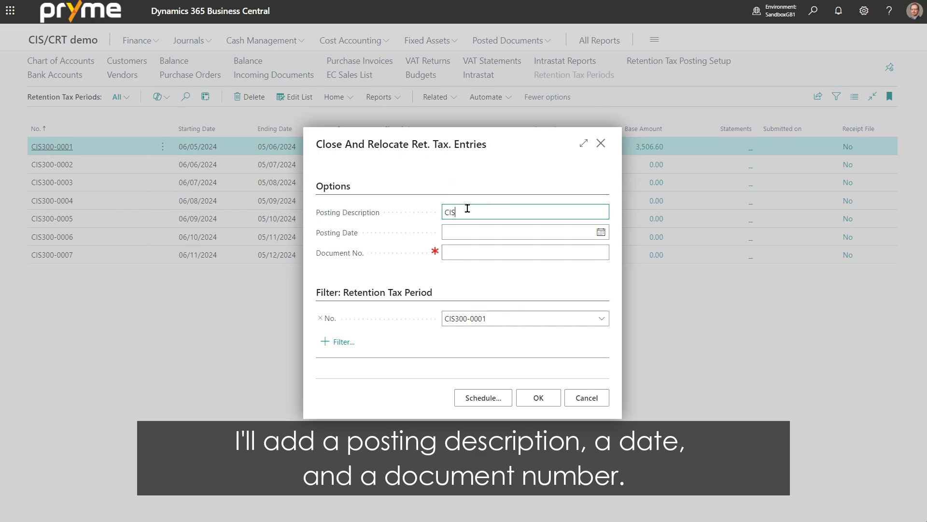
key("Tab")
type("t")
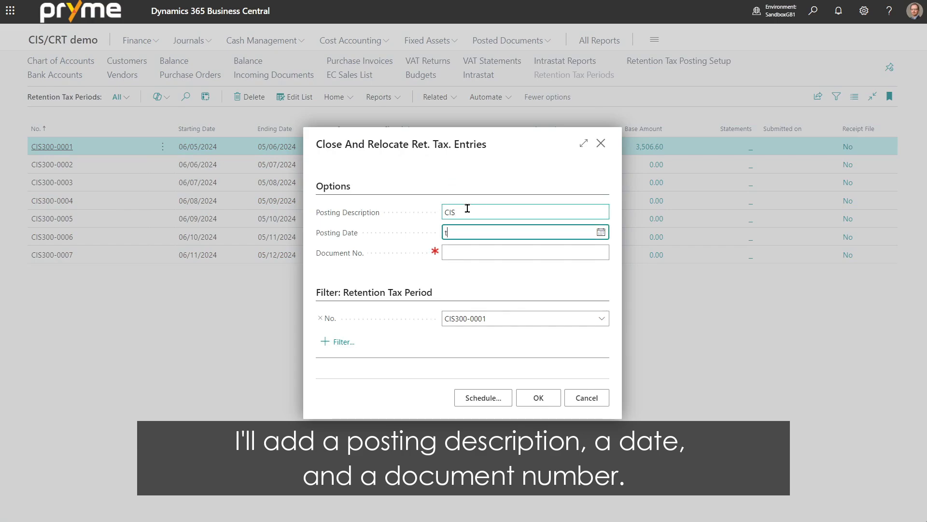
key("Tab")
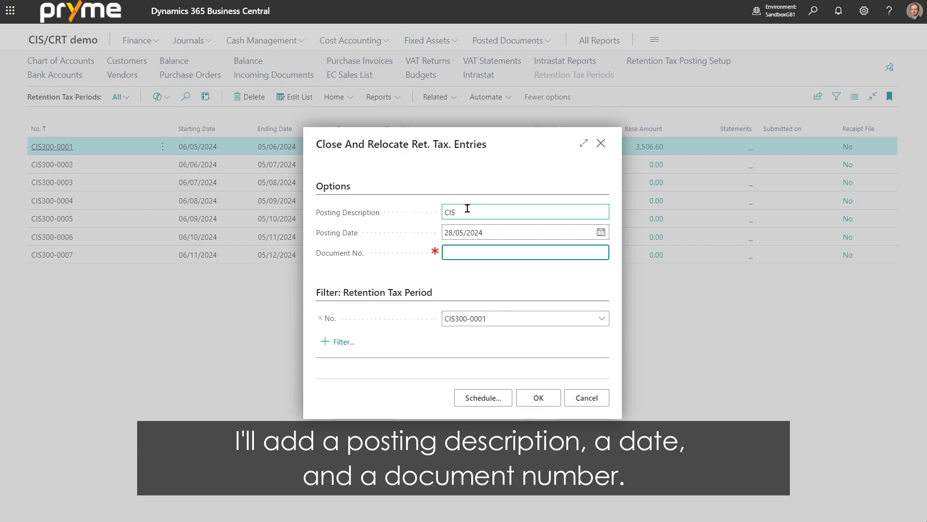
type("CIS001")
key("Tab")
left_click(537, 395)
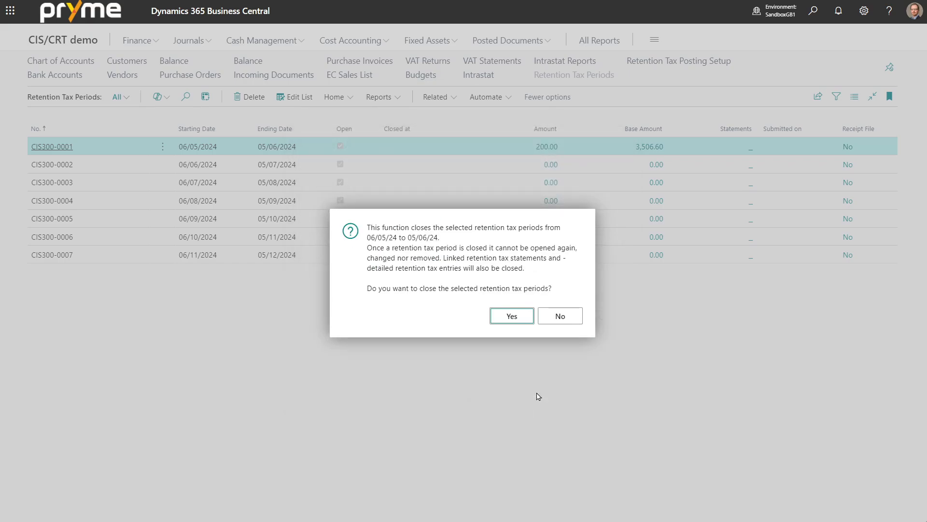
left_click(510, 317)
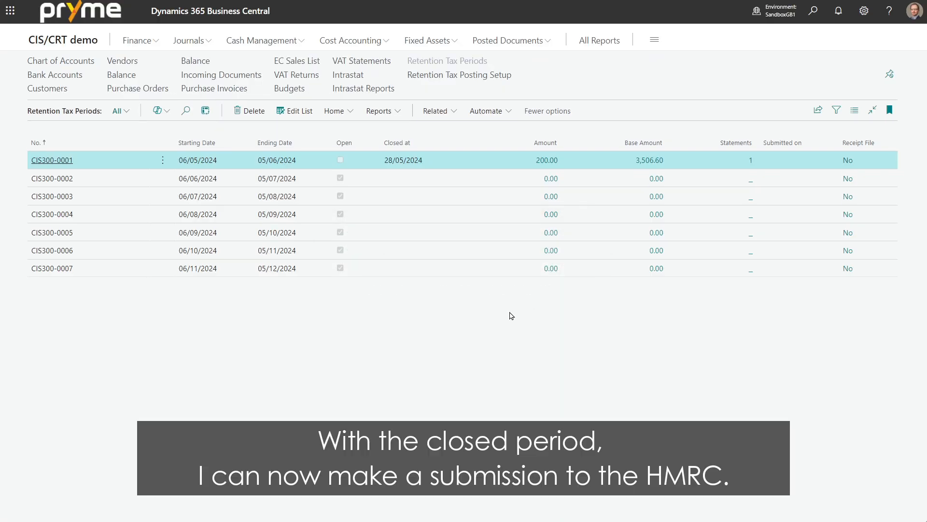
Step: Submit retention tax period CIS300-0001 to the HMRC test gateway with default options, accepting all the required declarations
left_click(337, 112)
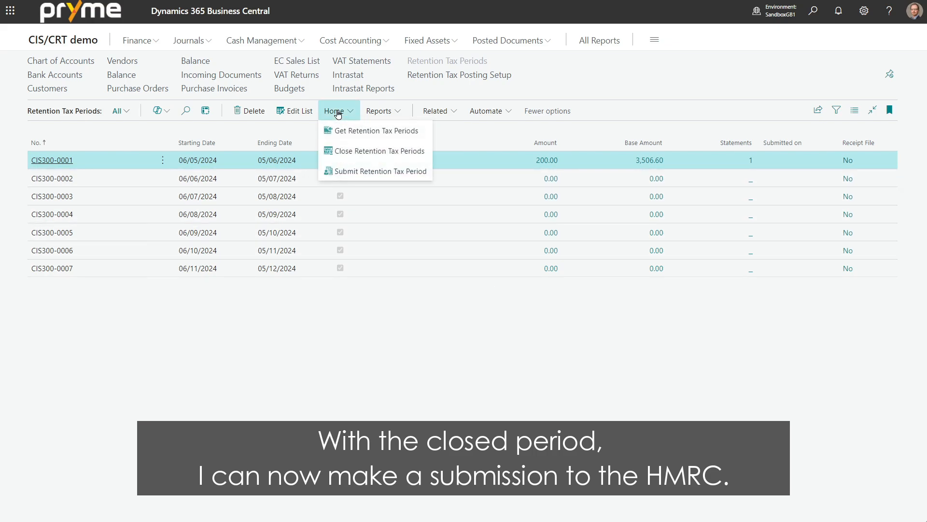
left_click(358, 172)
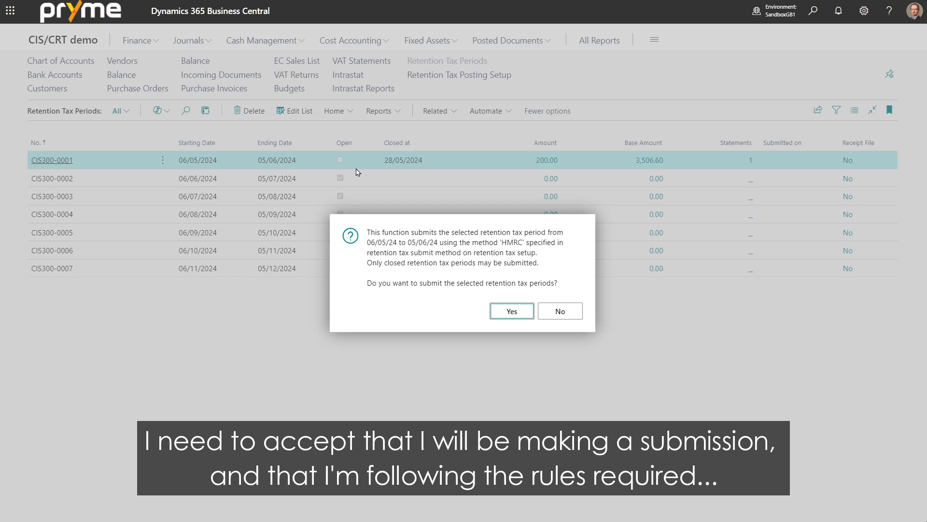
left_click(507, 311)
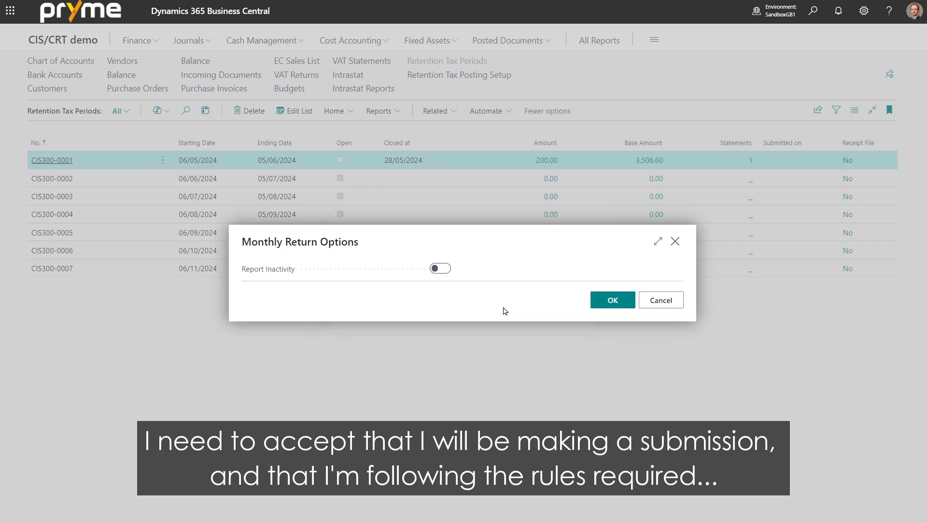
left_click(599, 302)
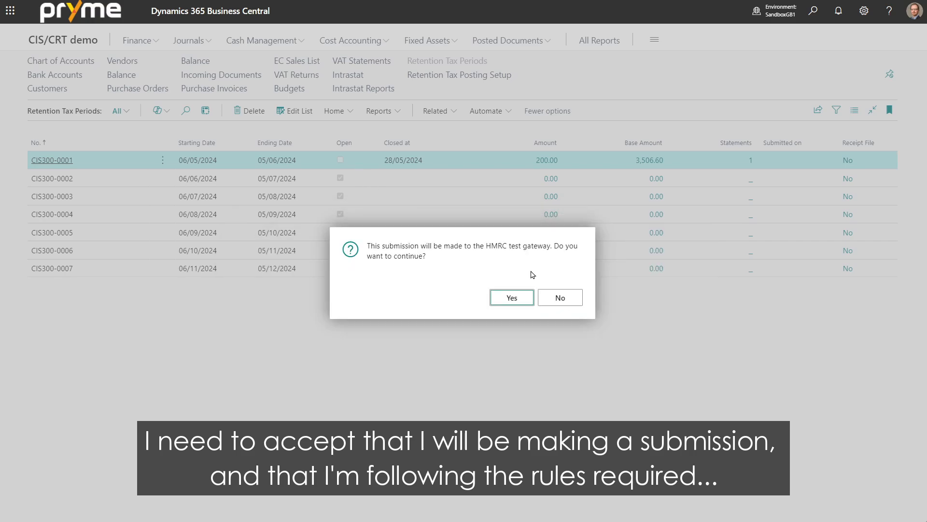
left_click(517, 296)
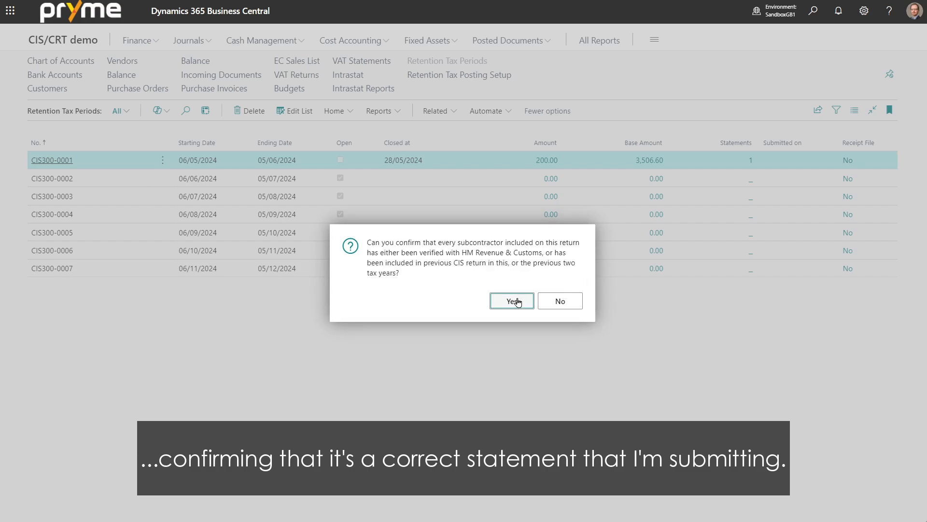
left_click(517, 301)
left_click(518, 301)
left_click(518, 301)
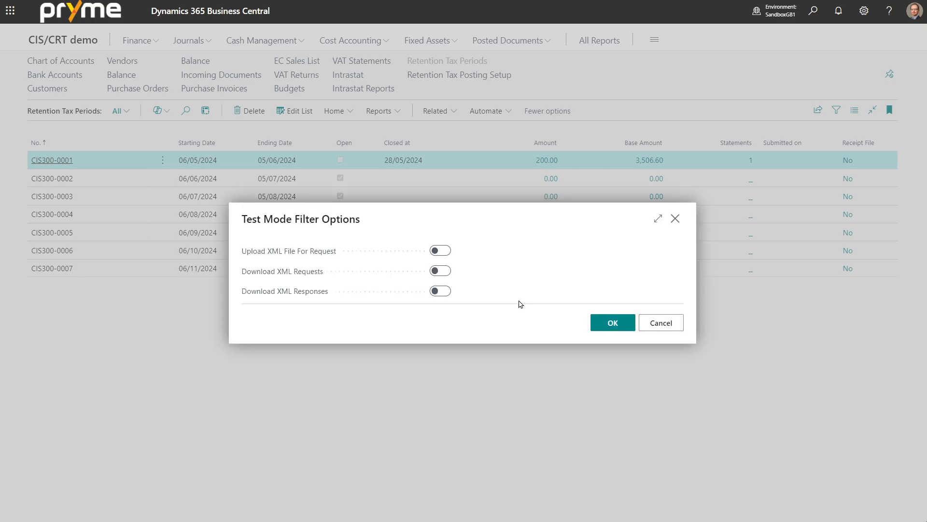
left_click(609, 324)
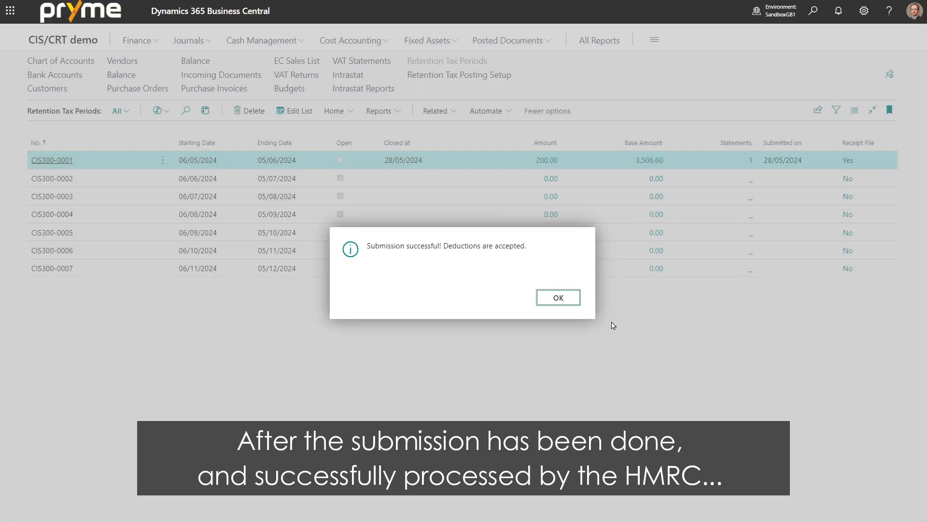
left_click(572, 297)
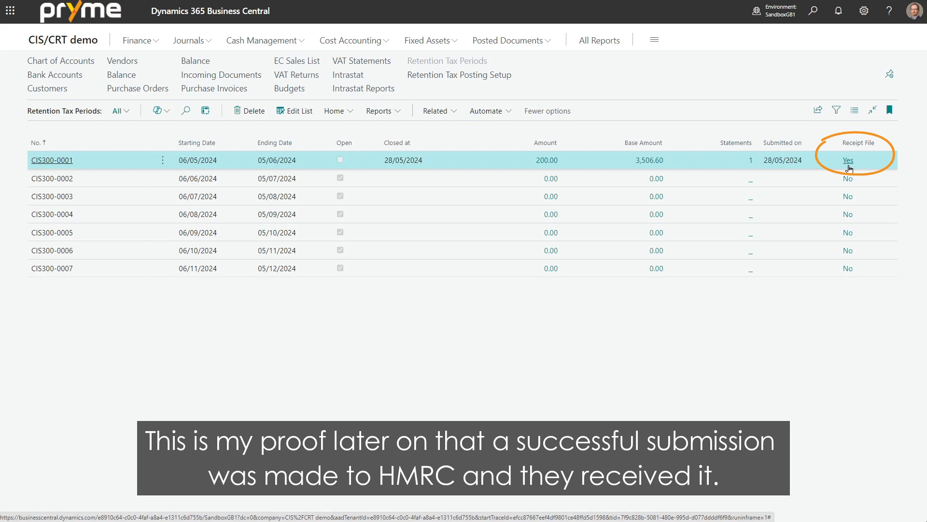
Step: Open the statement lines of period CIS300-0001 and preview the CIS Subcontractor Statement report
left_click(751, 161)
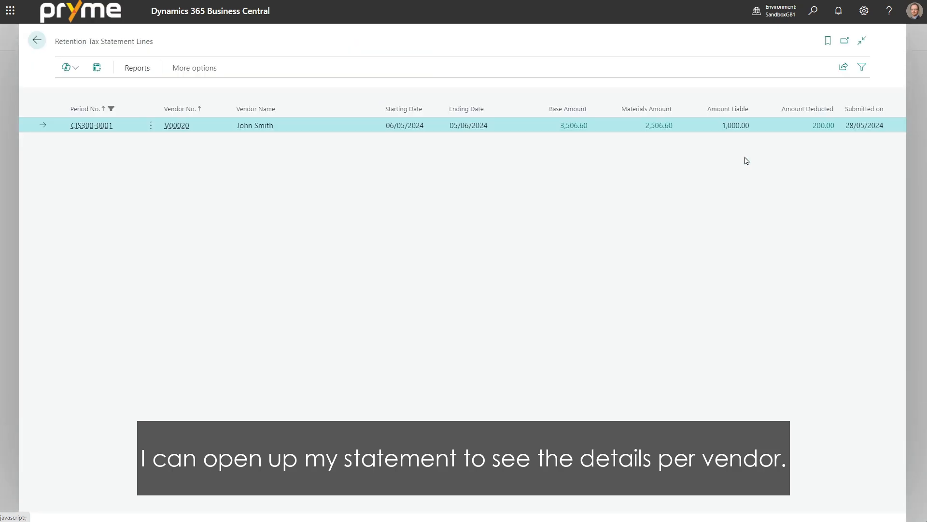
left_click(129, 67)
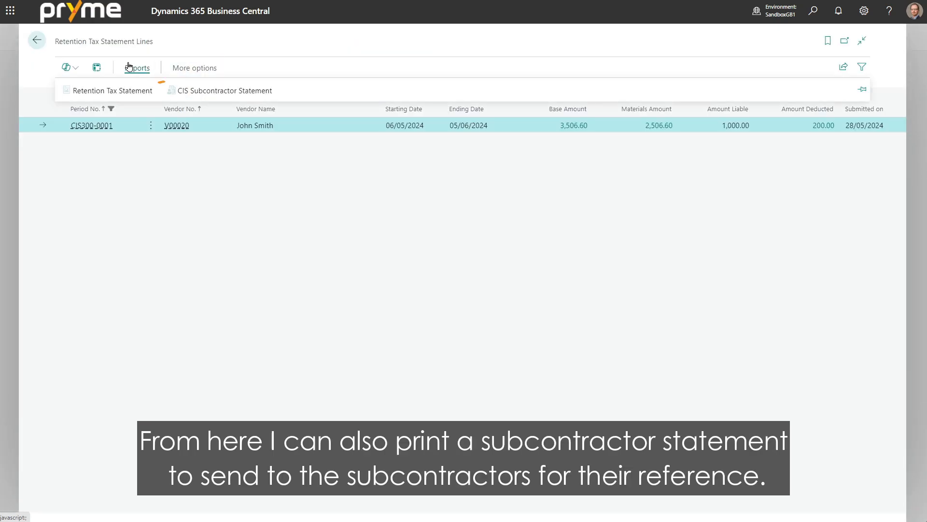
left_click(221, 92)
left_click(538, 454)
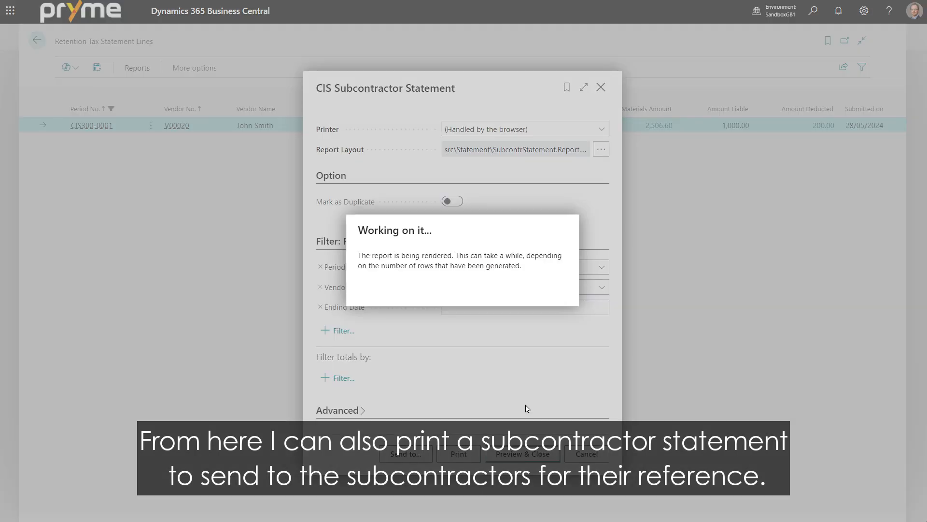